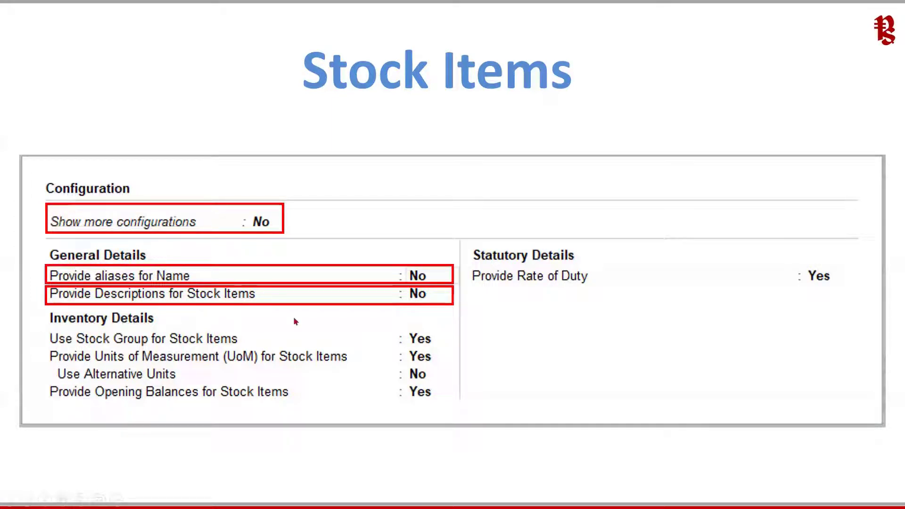
Reveal the next highlighted option on the Stock Items configuration slide
left_click(439, 321)
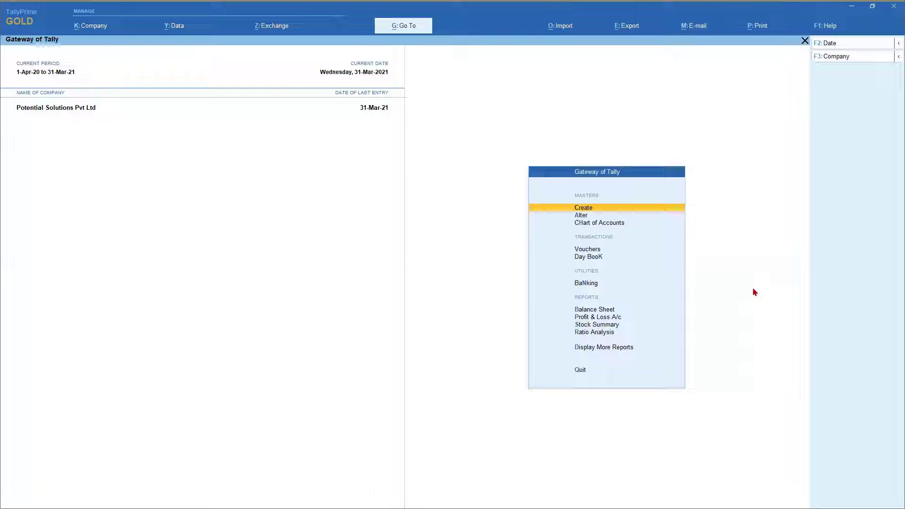
Open a blank Stock Item Creation form and bring up its F12 configuration settings
key("Return")
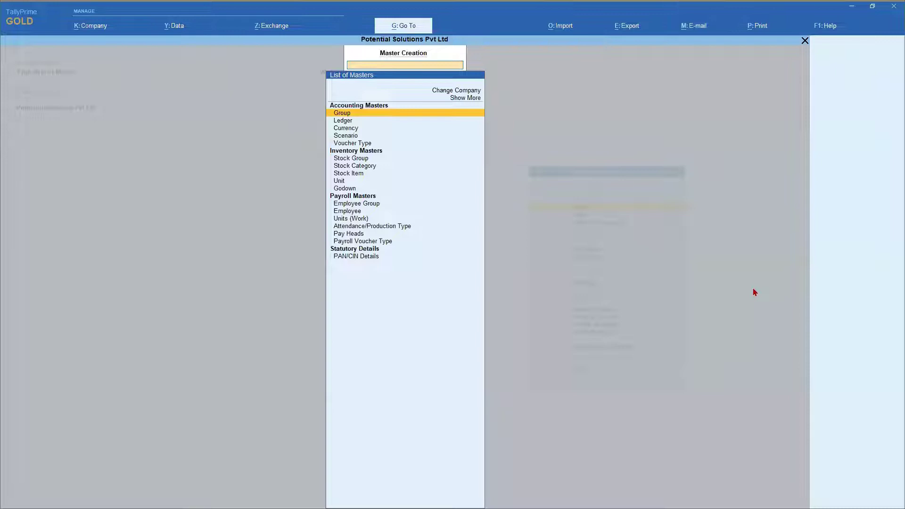
key("Down")
key("Down")
key("Down")
key("Down")
key("Down")
key("Down")
key("Down")
key("Return")
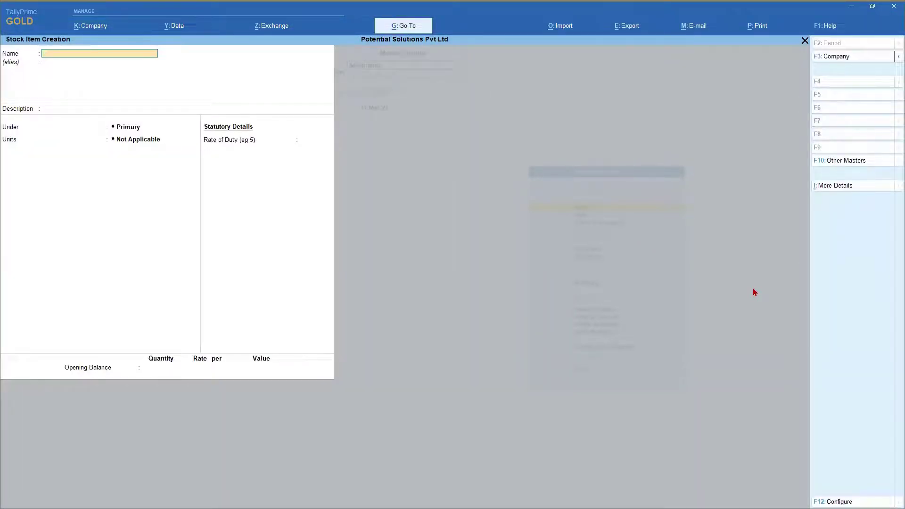
key("F12")
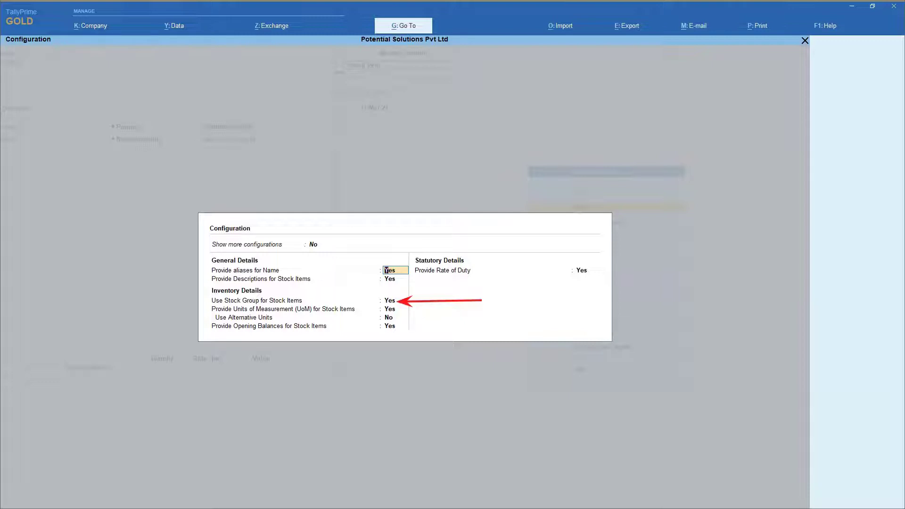
Move to the Use Stock Group for Stock Items setting in Configuration
key("Down")
key("Down")
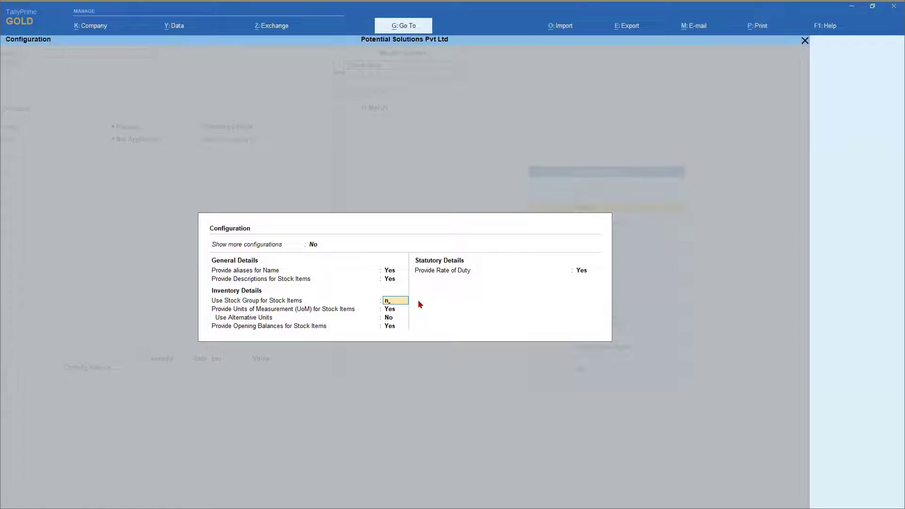
Turn stock groups off, then save 'New Stock Item' with unit Nos and duty rate 0
key("Return")
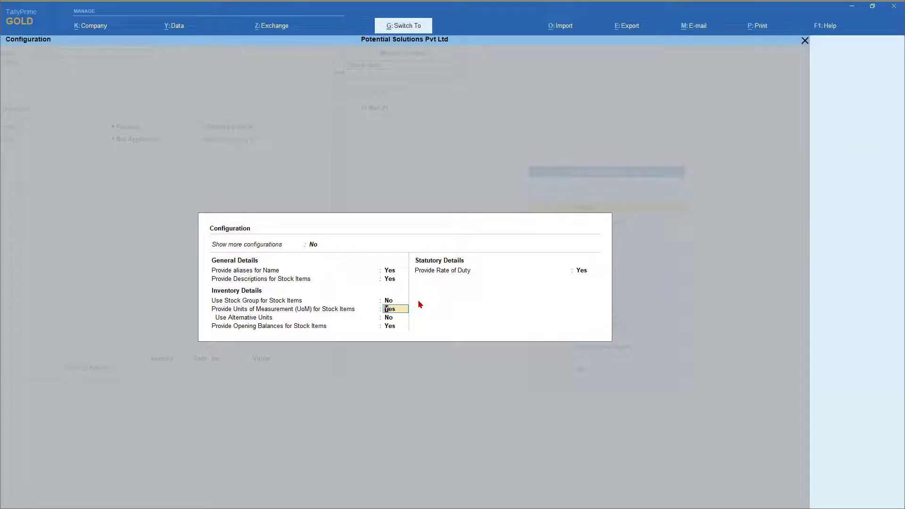
key("ctrl+a")
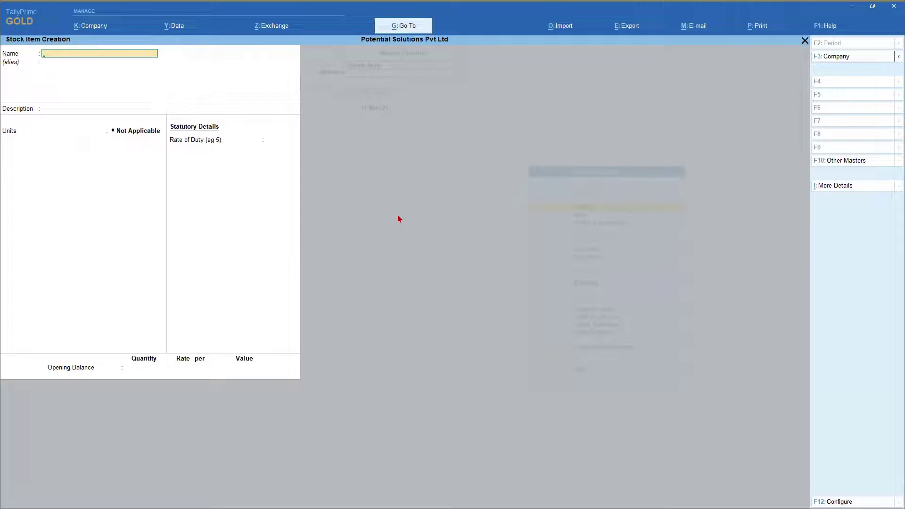
type("New Stock Item")
key("Return")
key("Return")
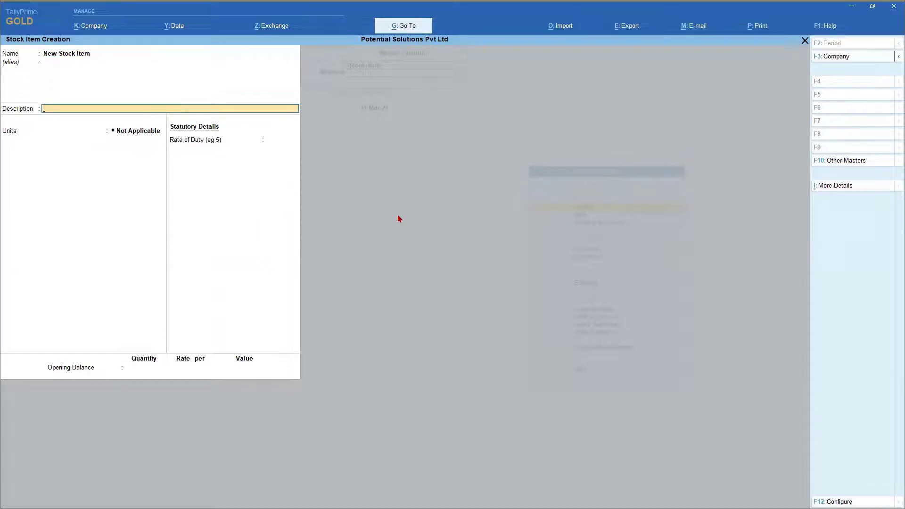
key("Return")
key("Down")
key("Down")
key("Return")
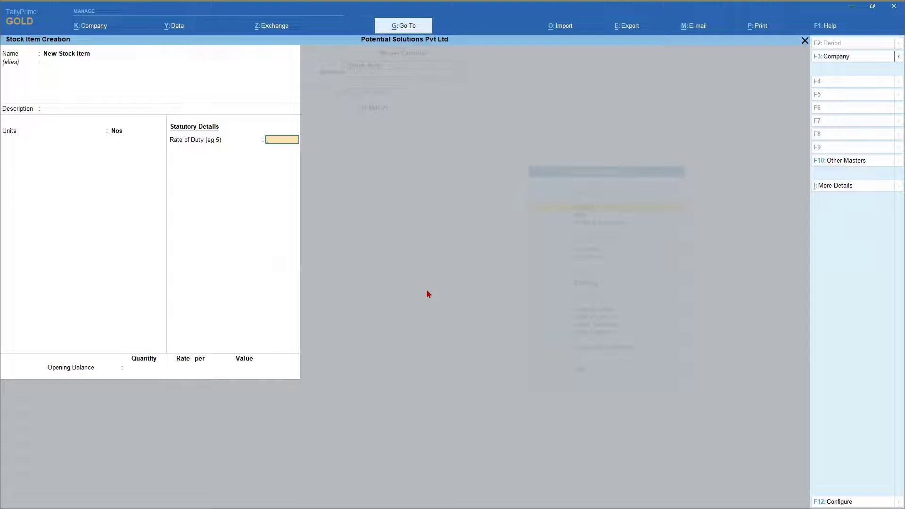
key("Return")
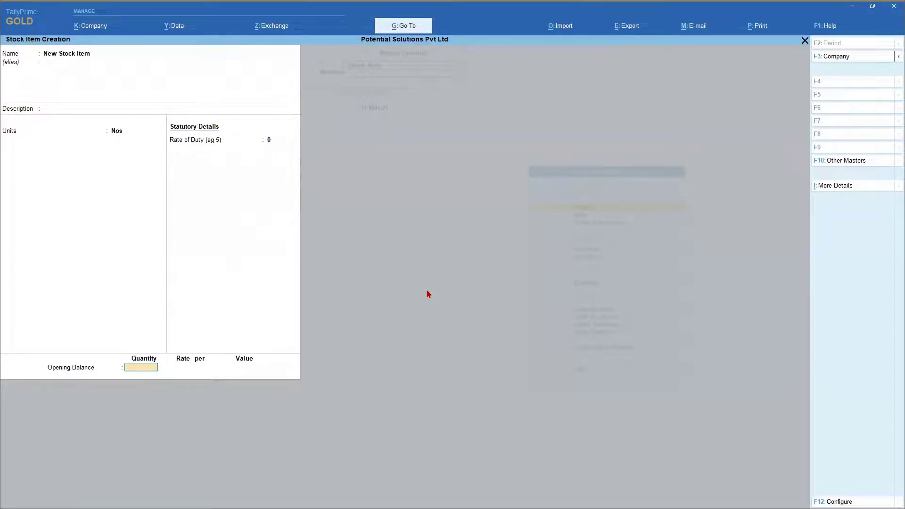
key("Return")
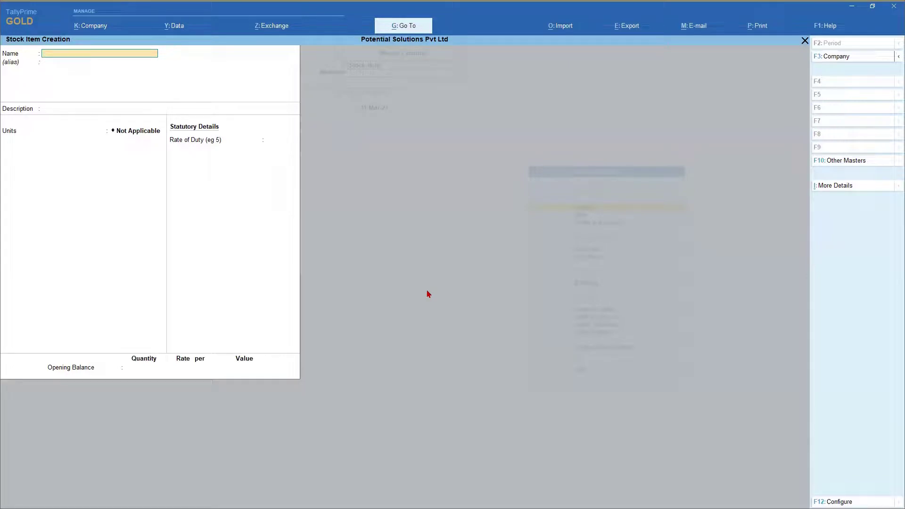
Open the Stock Summary report and select the New Stock Item row
key("Escape")
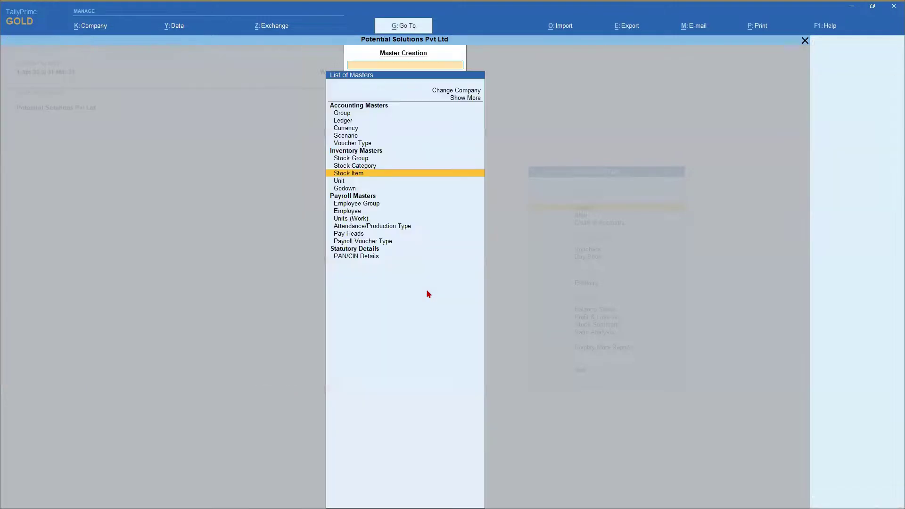
key("Escape")
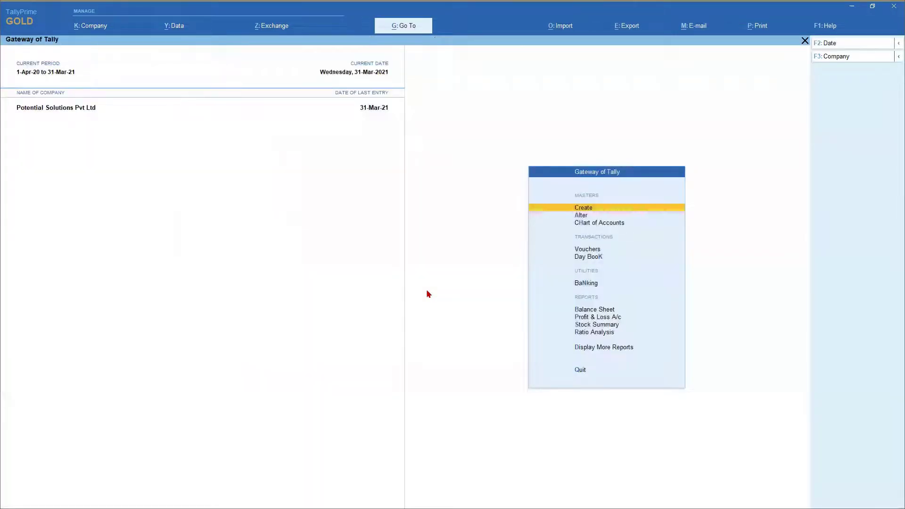
key("Down")
key("Down")
key("Down")
key("Down")
key("Down")
key("Down")
key("Down")
key("Down")
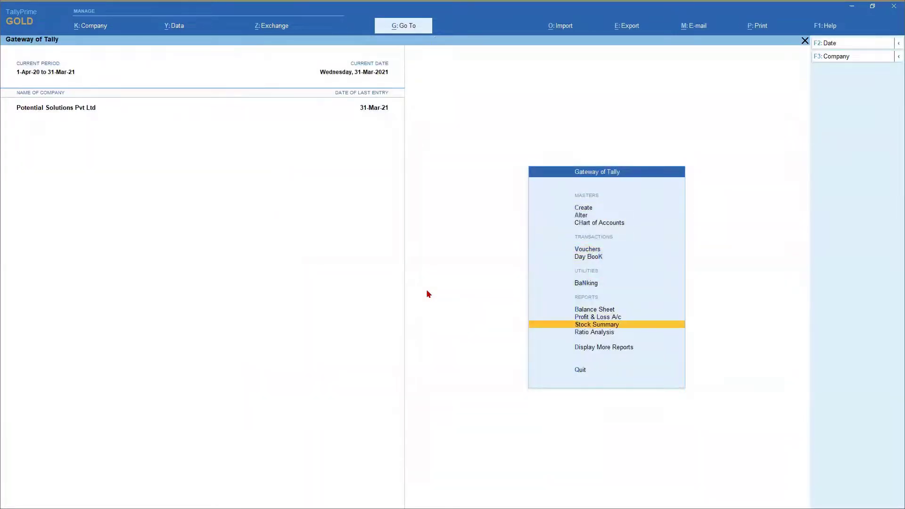
key("Return")
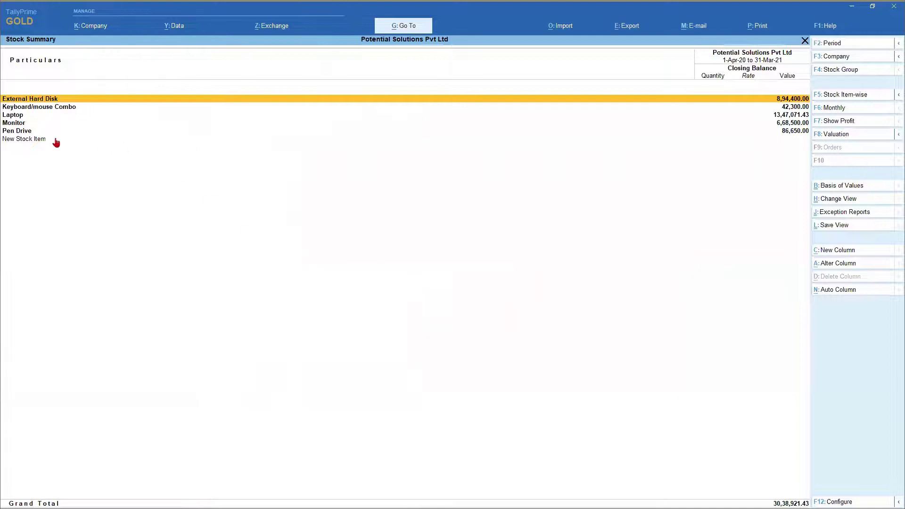
left_click(32, 139)
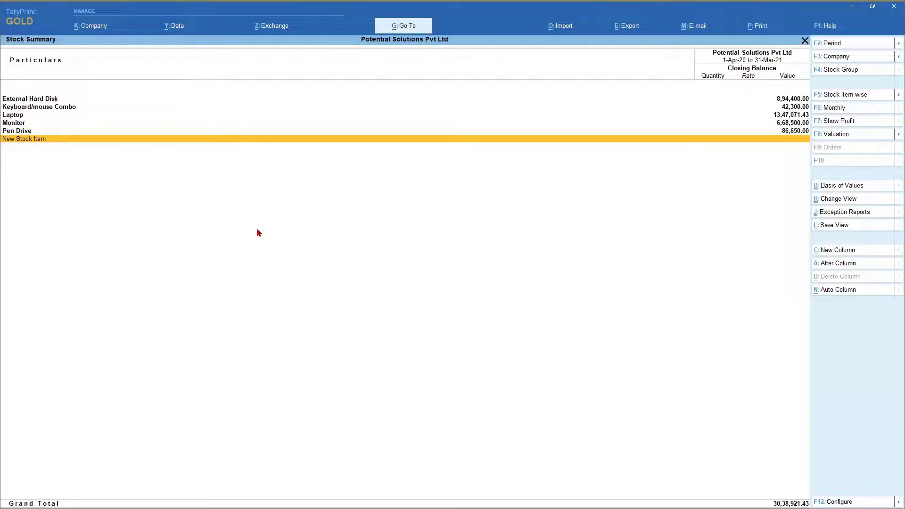
Expand the Pen Drive group and Hp Pendrive item, then collapse them again
key("Up")
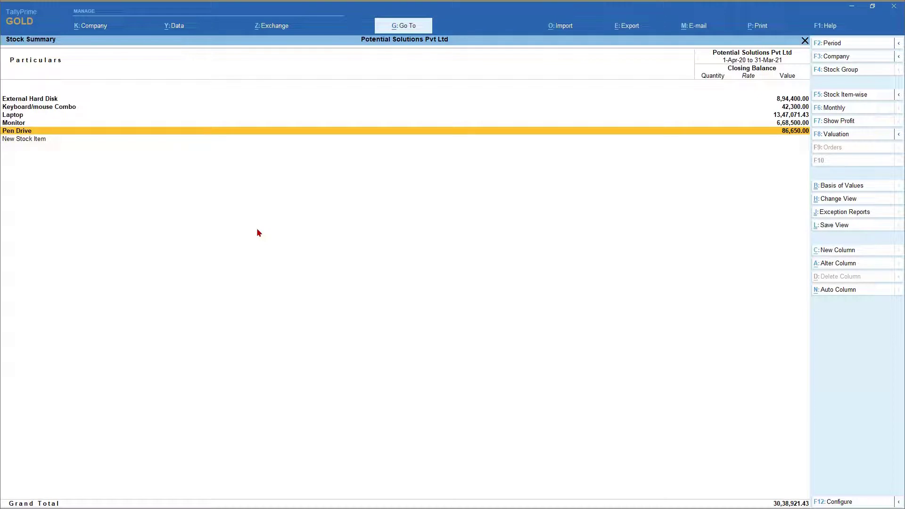
key("shift+Return")
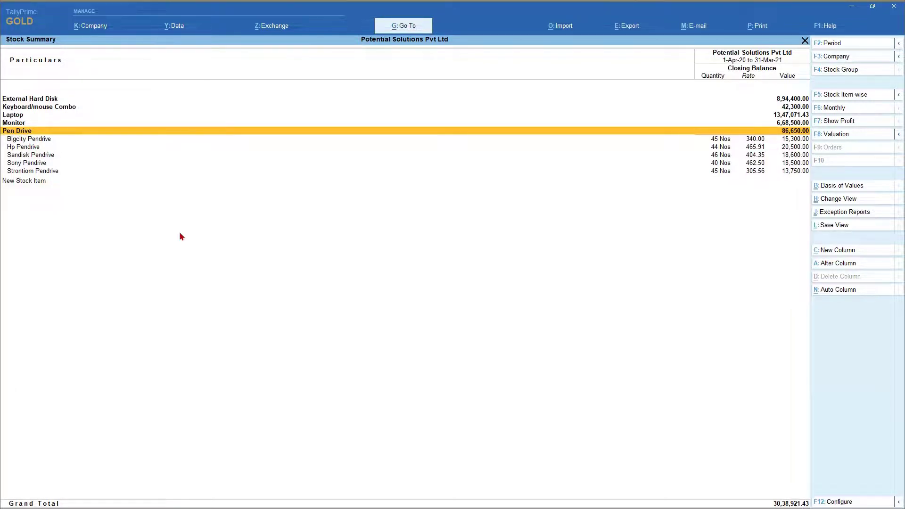
key("Down")
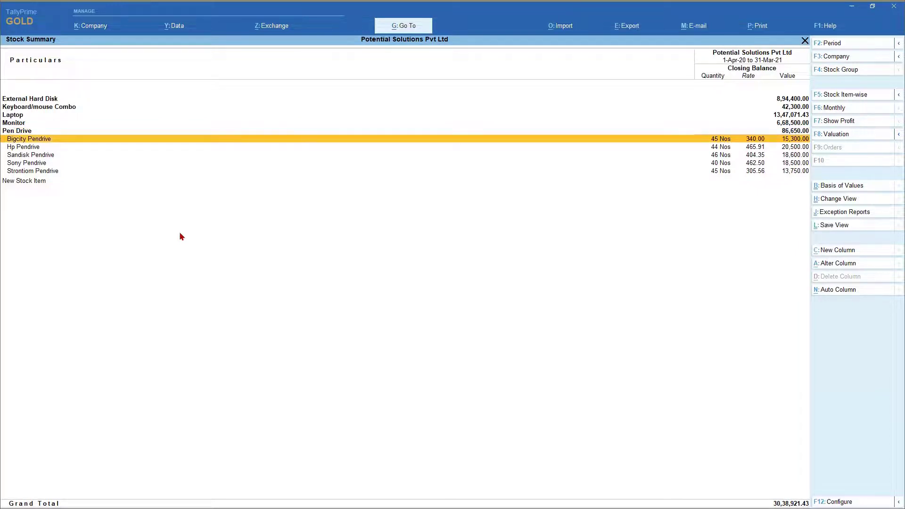
key("Down")
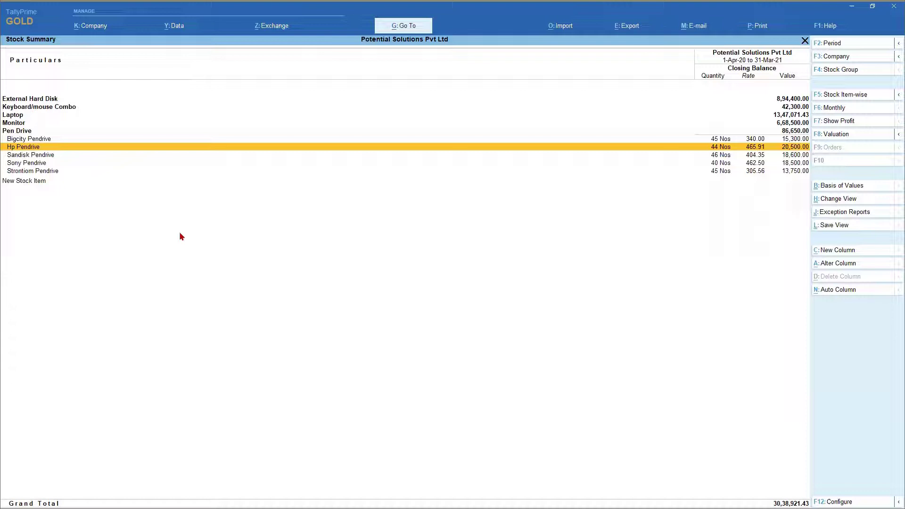
key("shift+Return")
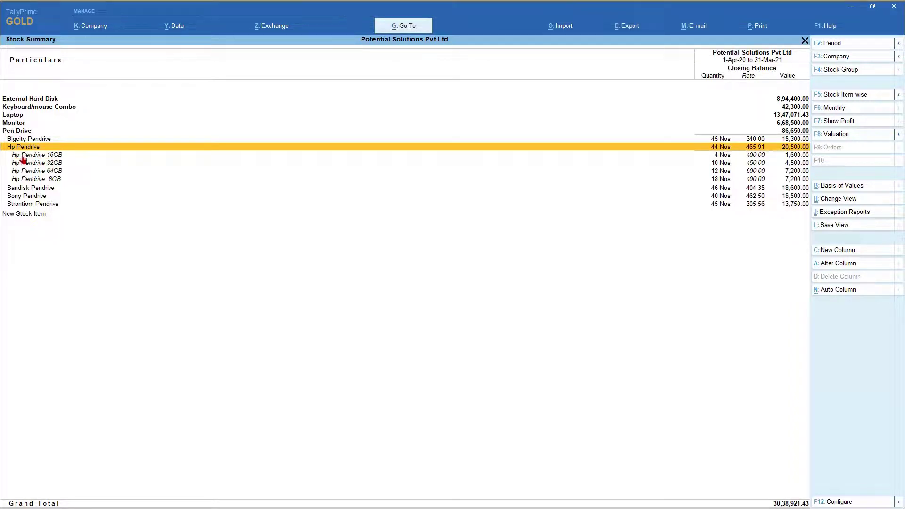
key("Escape")
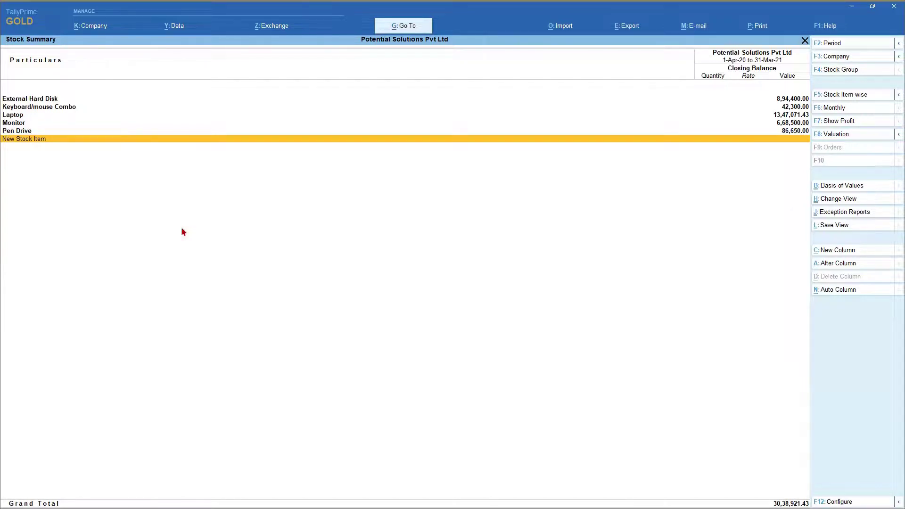
Close Stock Summary and open F12 configuration over a fresh Stock Item Creation form
key("Escape")
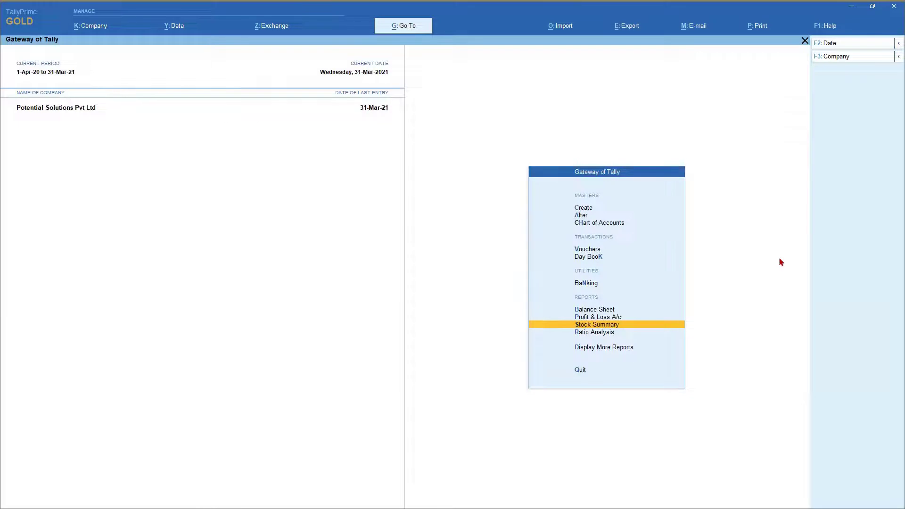
key("c")
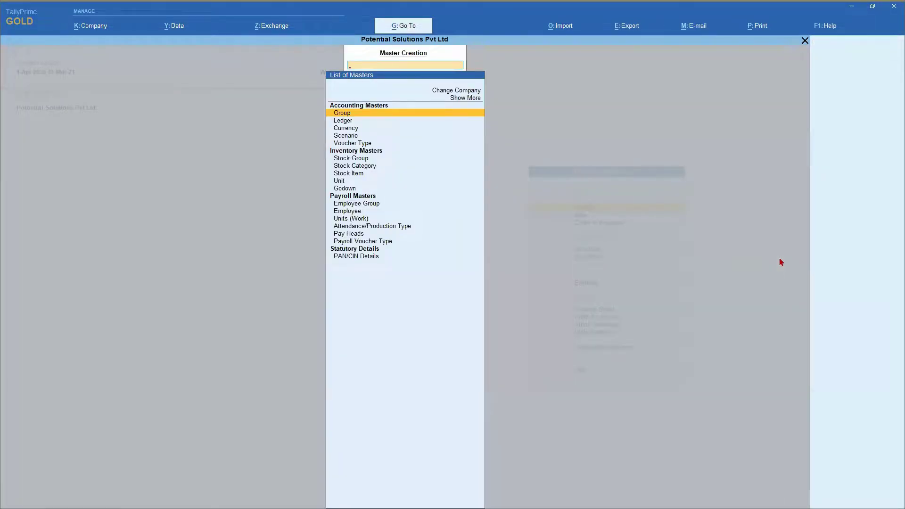
key("Return")
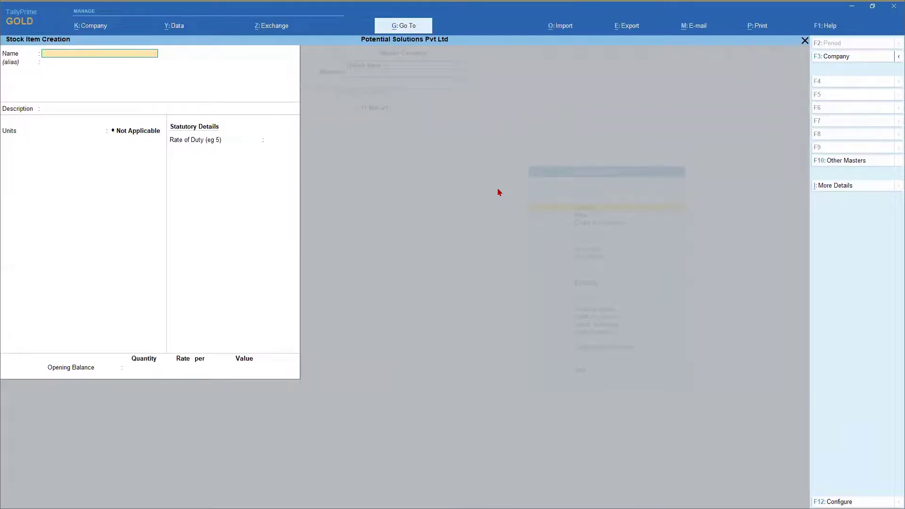
key("F12")
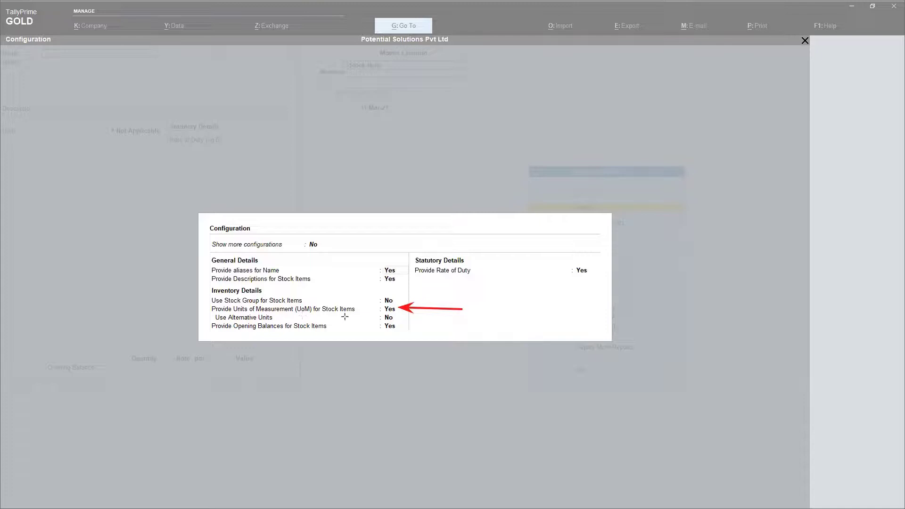
Set Provide Units of Measurement (UoM) for Stock Items to No
left_click(441, 116)
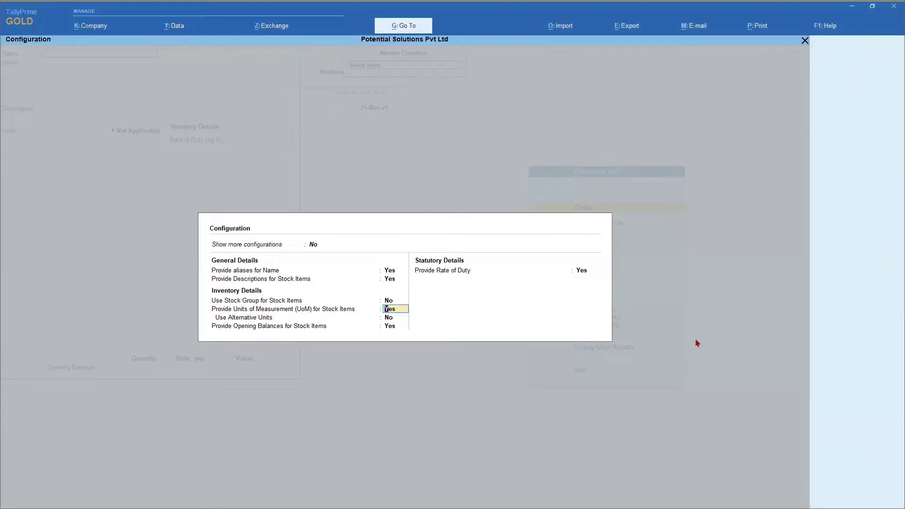
type("n")
key("Return")
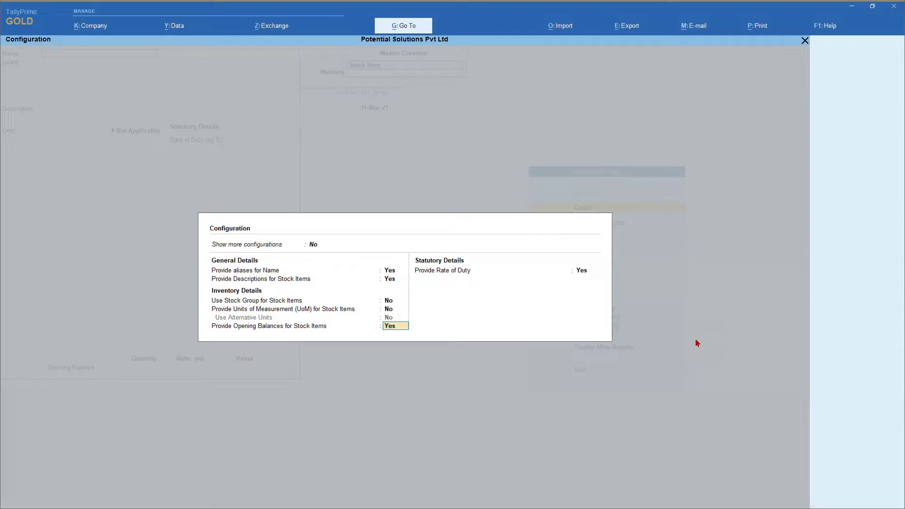
Save a unitless stock item named 'Repair charges' and quit back to the list of masters
key("Return")
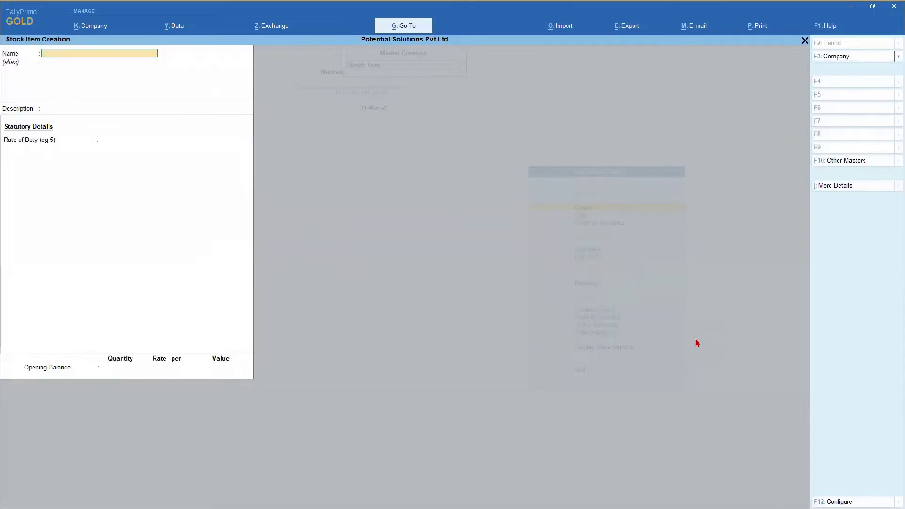
type("Repair charges")
key("Return")
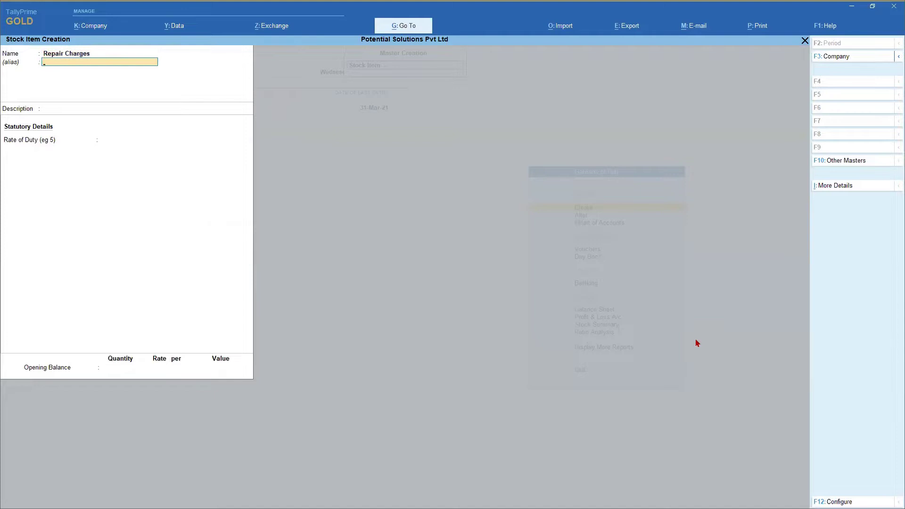
key("Return")
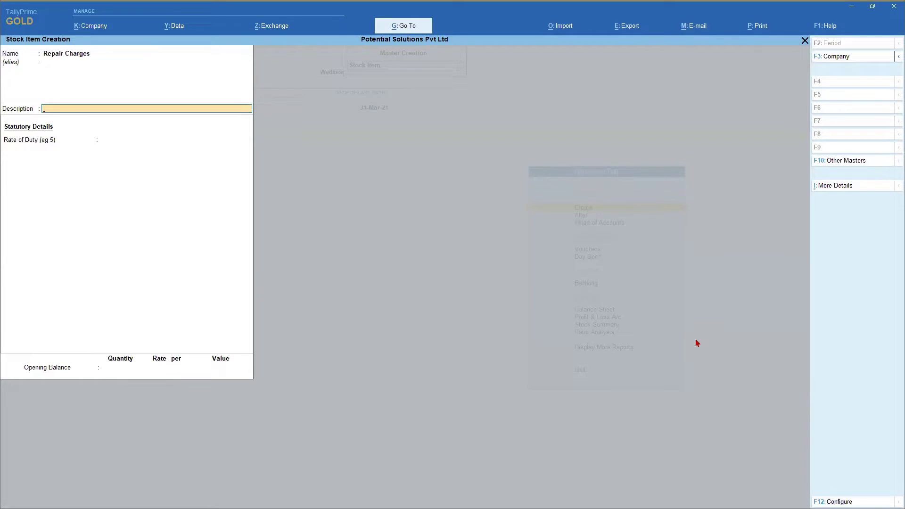
key("ctrl+a")
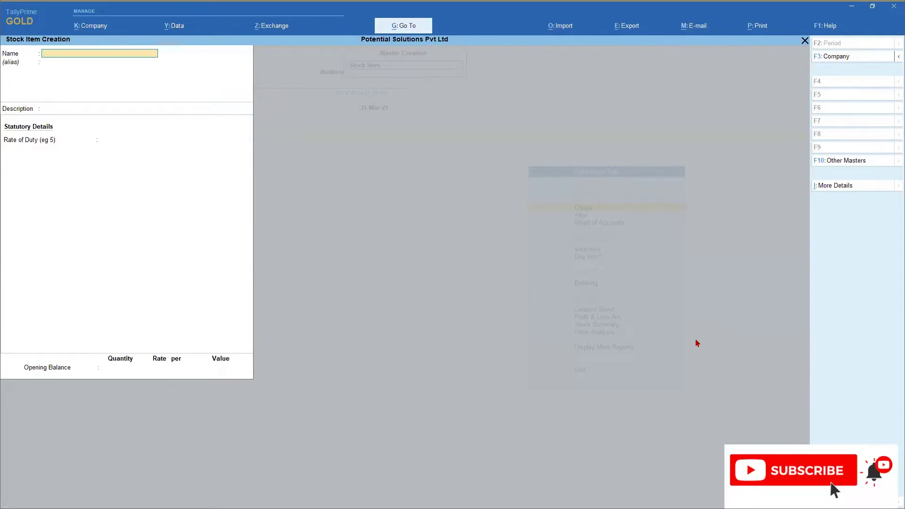
key("Escape")
key("Return")
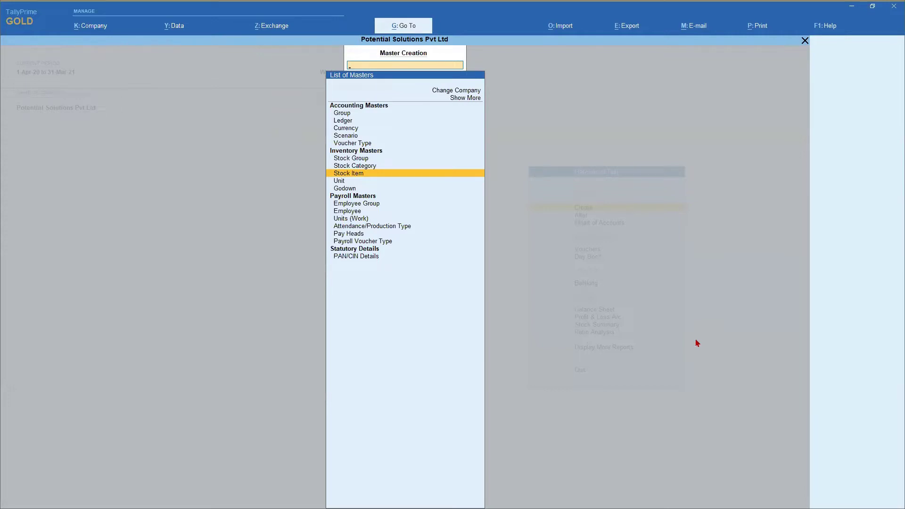
Start a sales voucher dated 1-Dec-20 for party Advik Corporation using the Sales ledger
key("Escape")
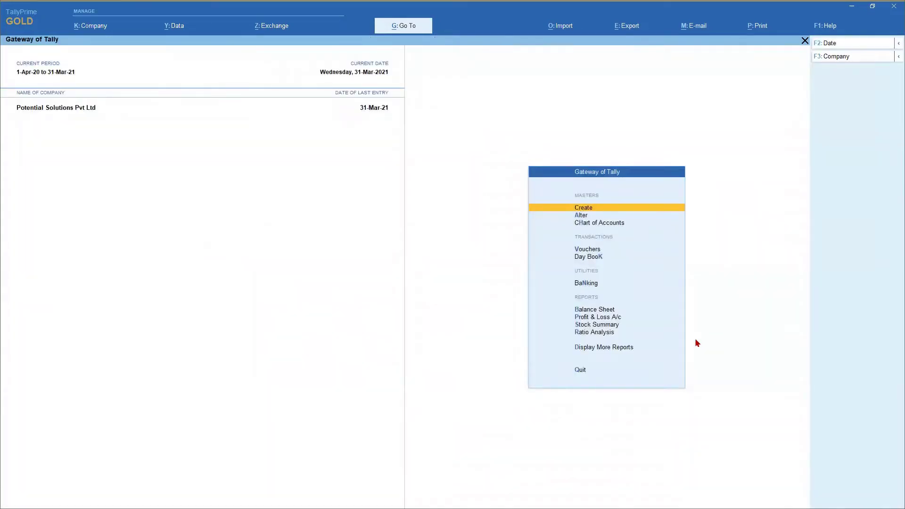
key("v")
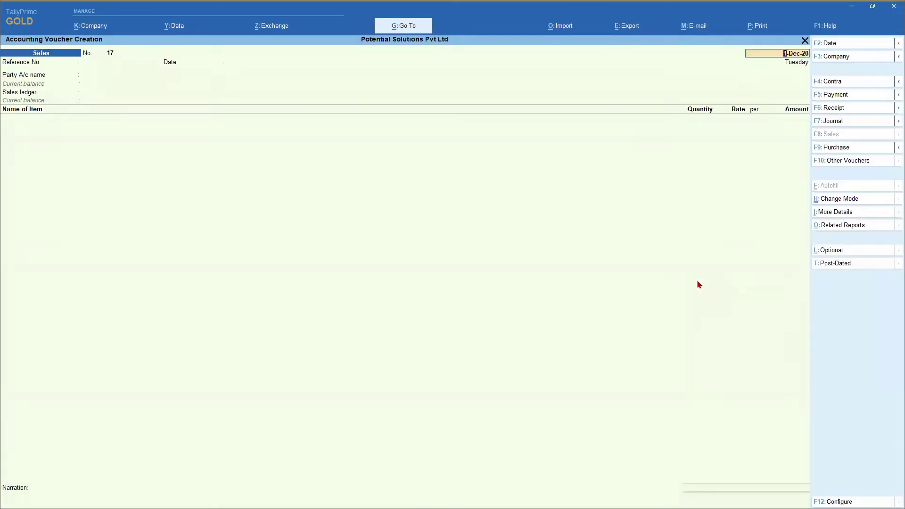
key("Return")
key("Return")
key("Return")
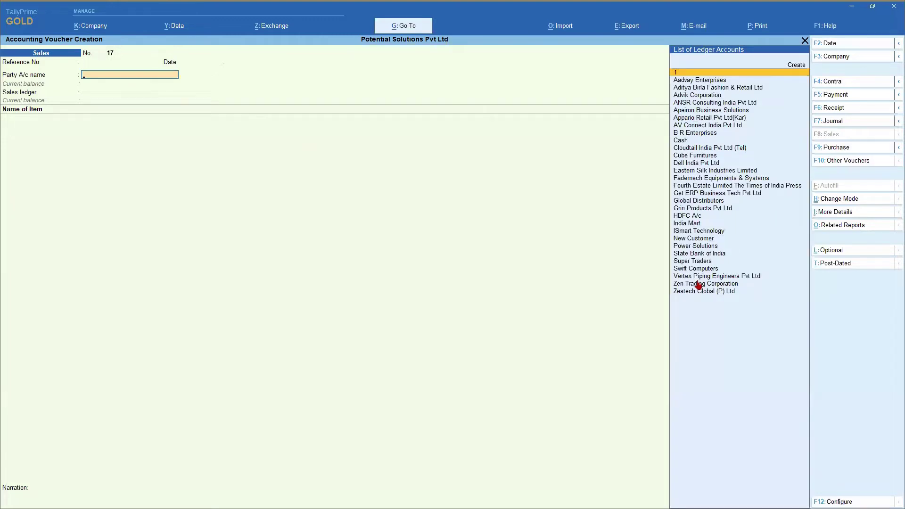
key("Down")
key("Down")
key("Down")
key("Down")
key("Down")
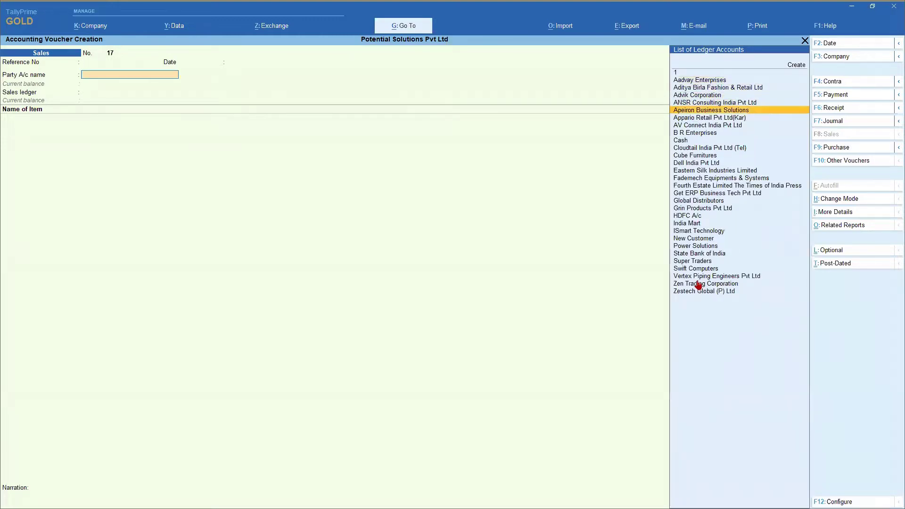
key("Up")
key("Up")
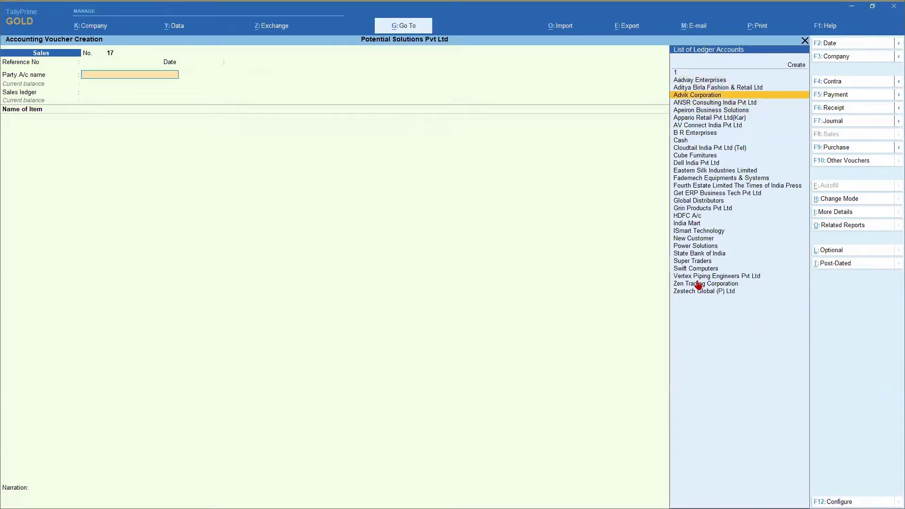
key("Return")
key("ctrl+a")
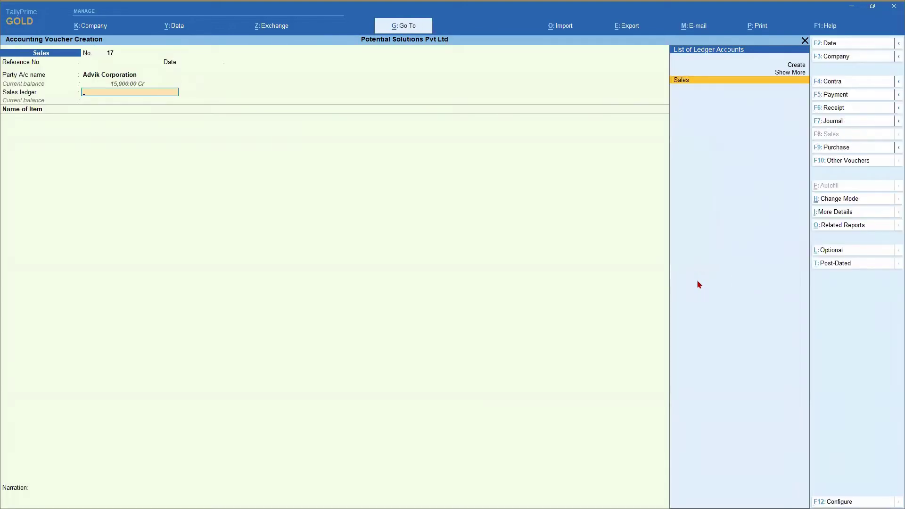
key("Return")
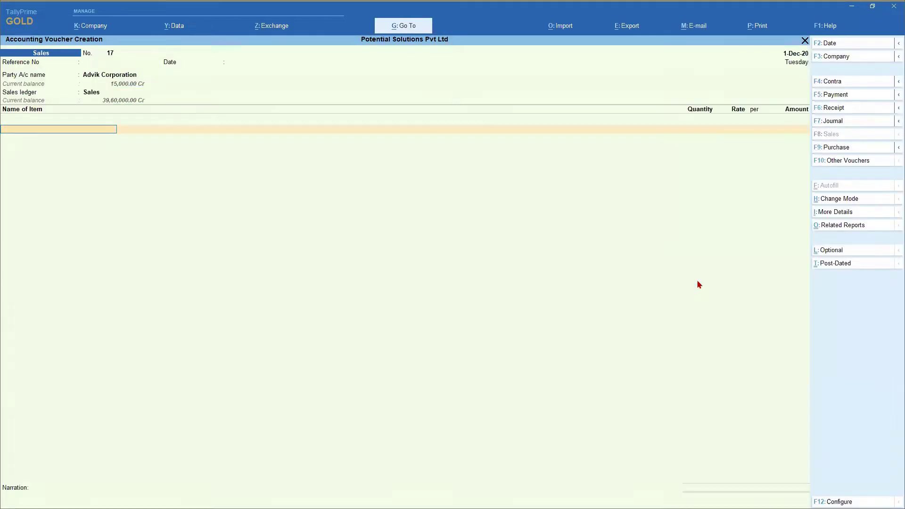
Bill Repair Charges for an amount of 5000 and save sales voucher No. 17
type("Re")
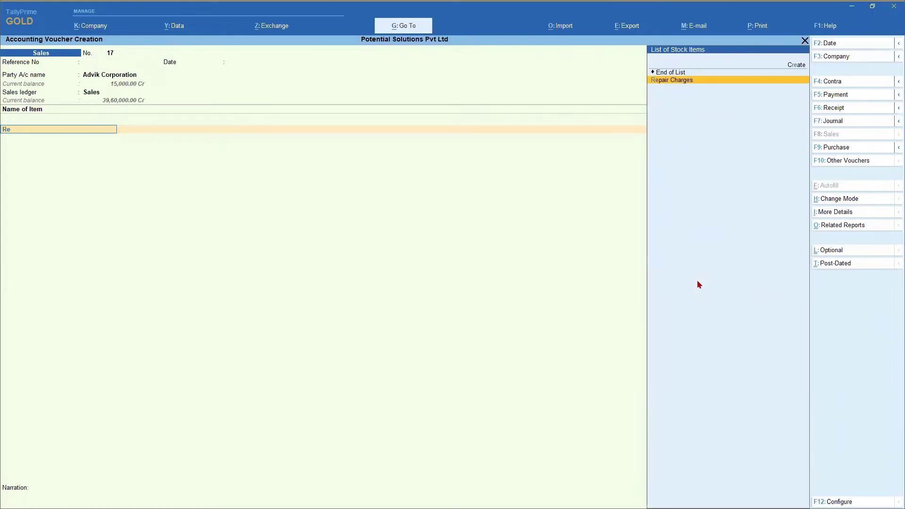
key("Return")
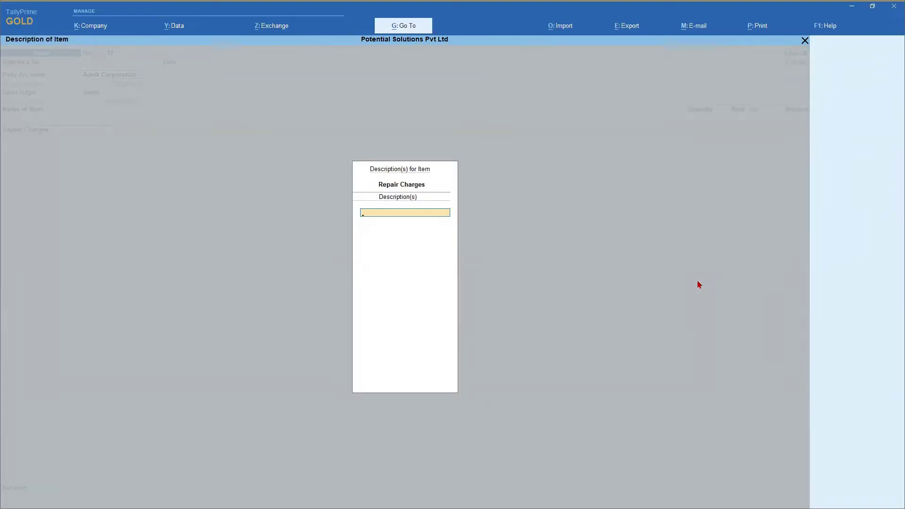
key("Return")
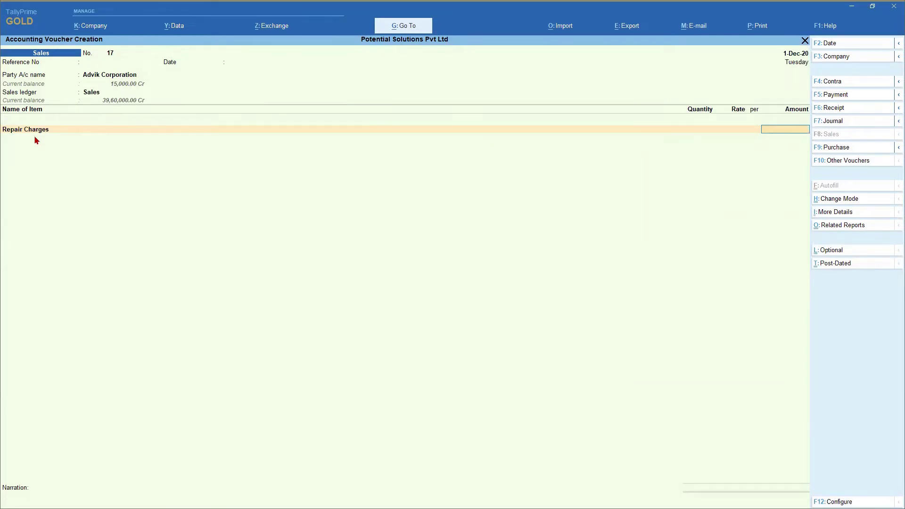
type("5000")
key("Return")
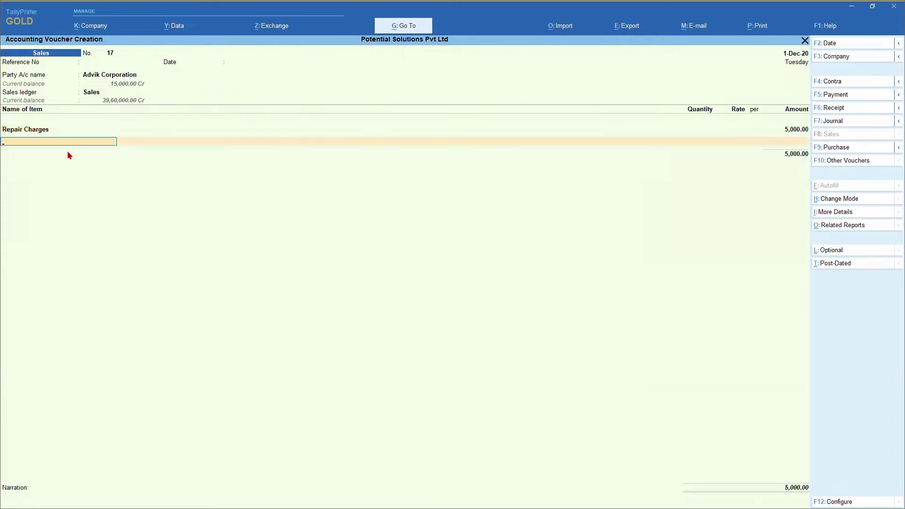
key("Return")
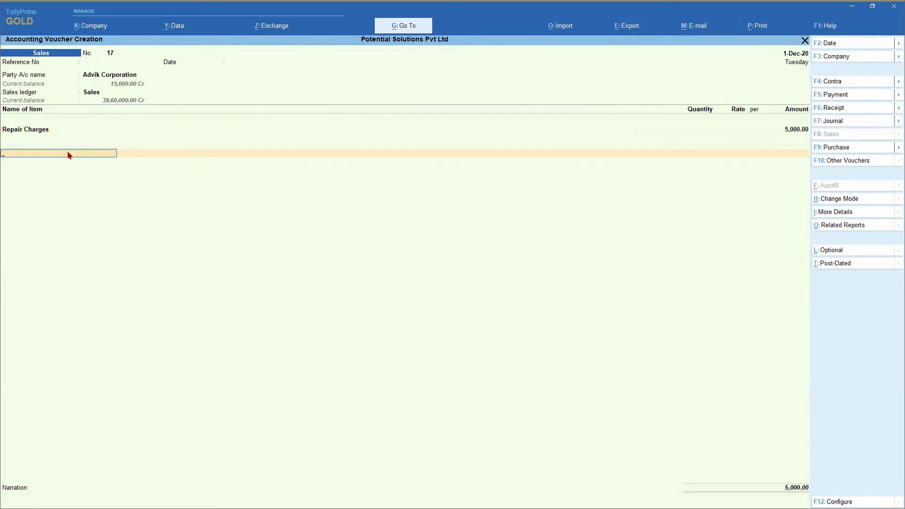
key("ctrl+a")
key("Page_Up")
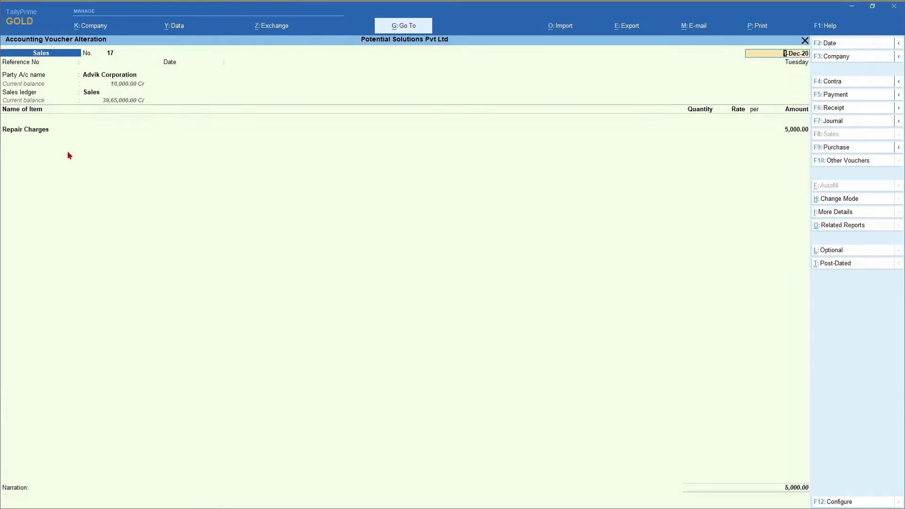
key("alt+p")
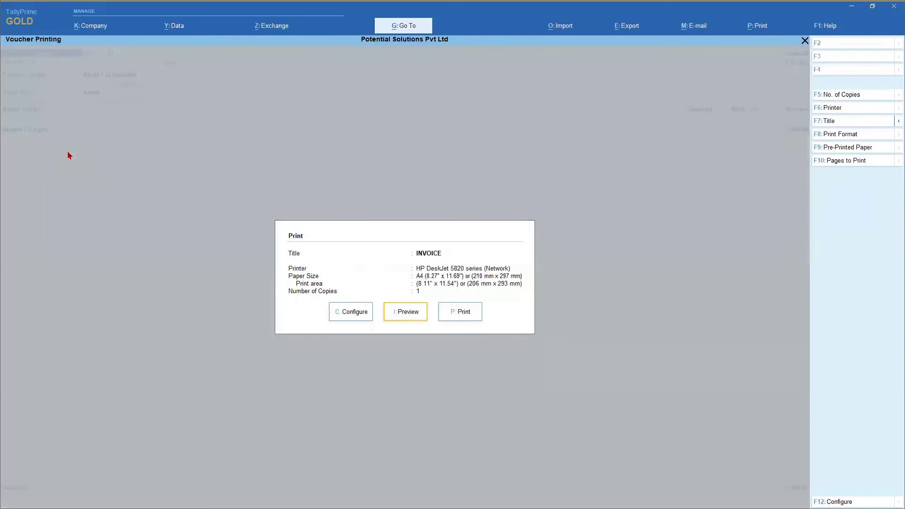
key("i")
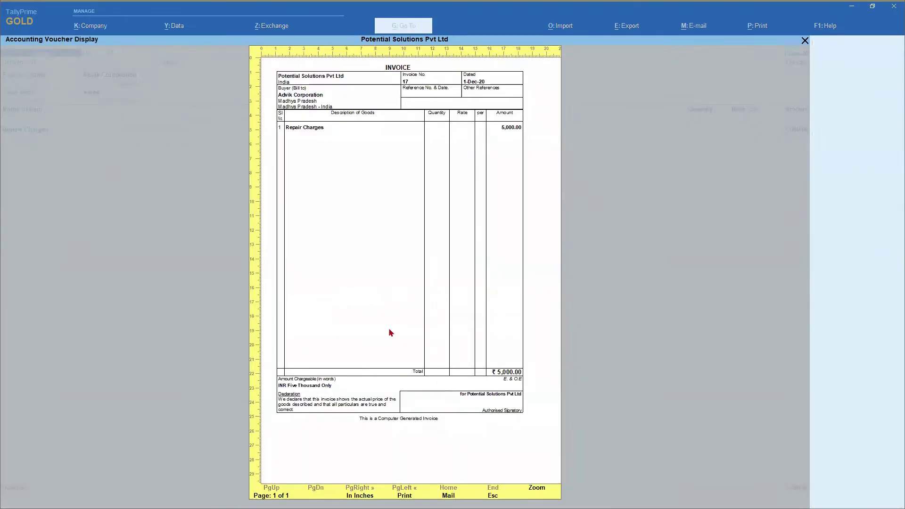
left_click(536, 488)
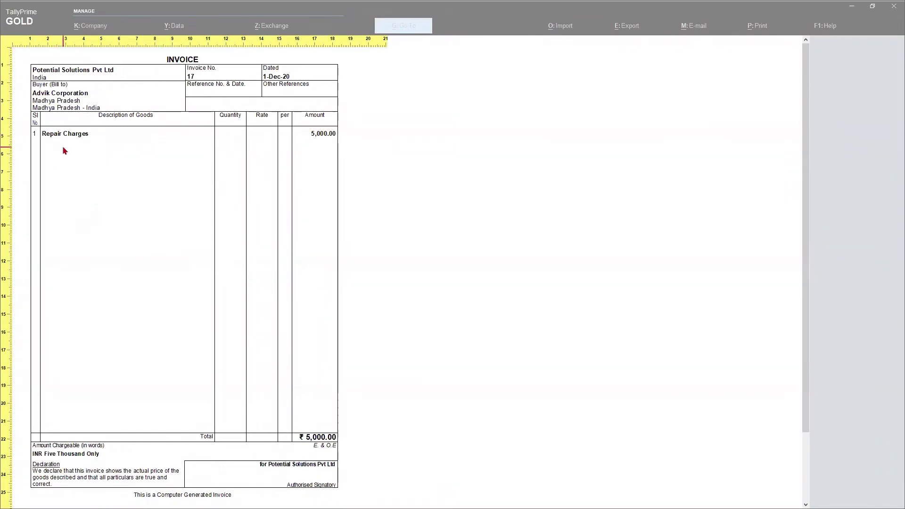
key("Escape")
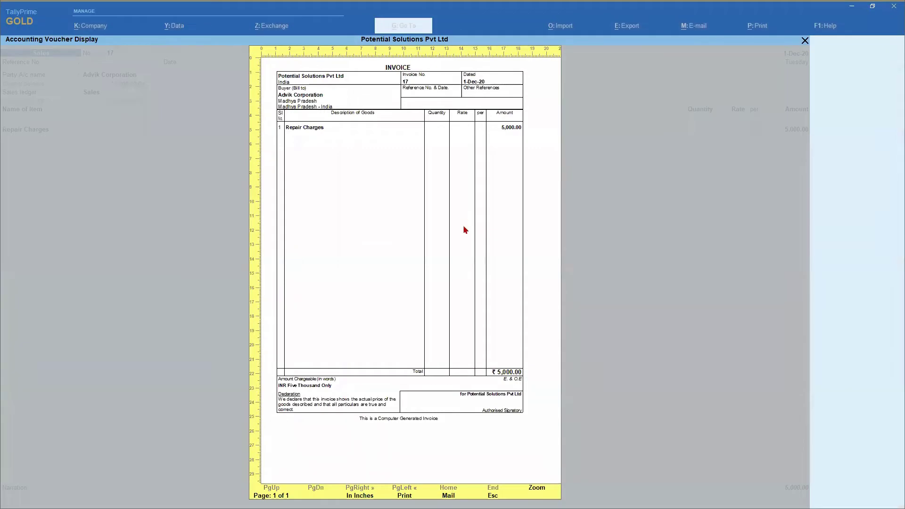
key("Escape")
key("Escape")
Exit voucher entry, check Repair Charges at (-)5,000.00 in Stock Summary, and return to Gateway
key("y")
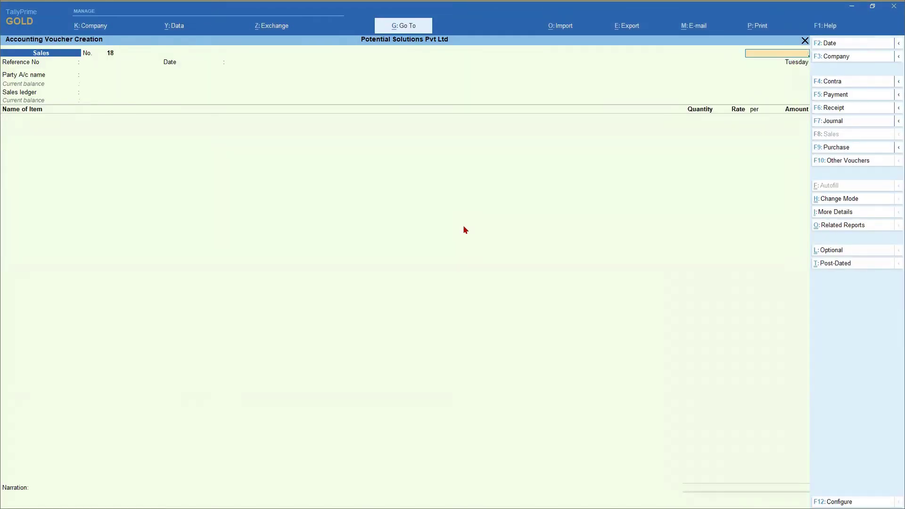
key("Escape")
key("y")
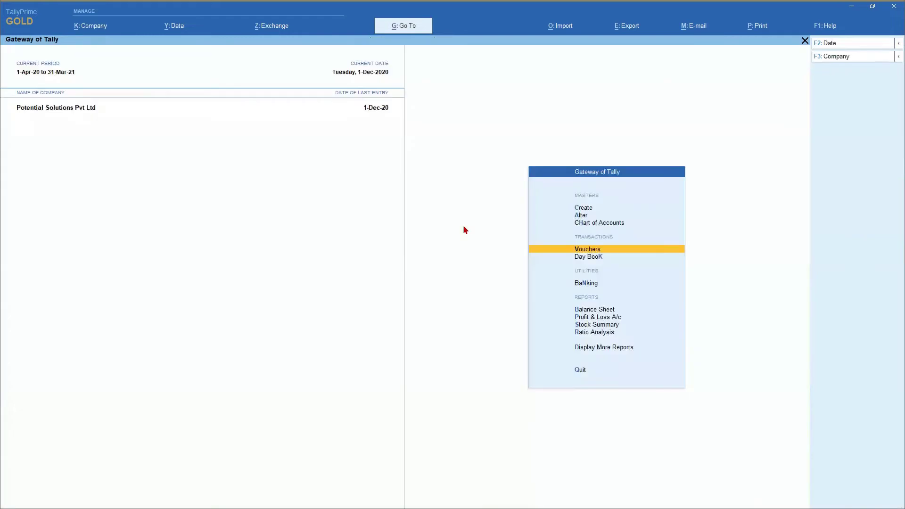
key("s")
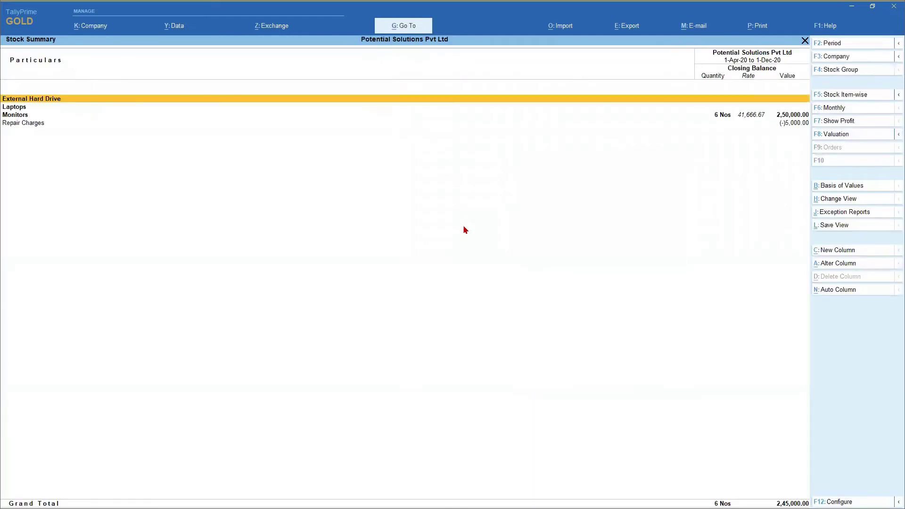
left_click(39, 124)
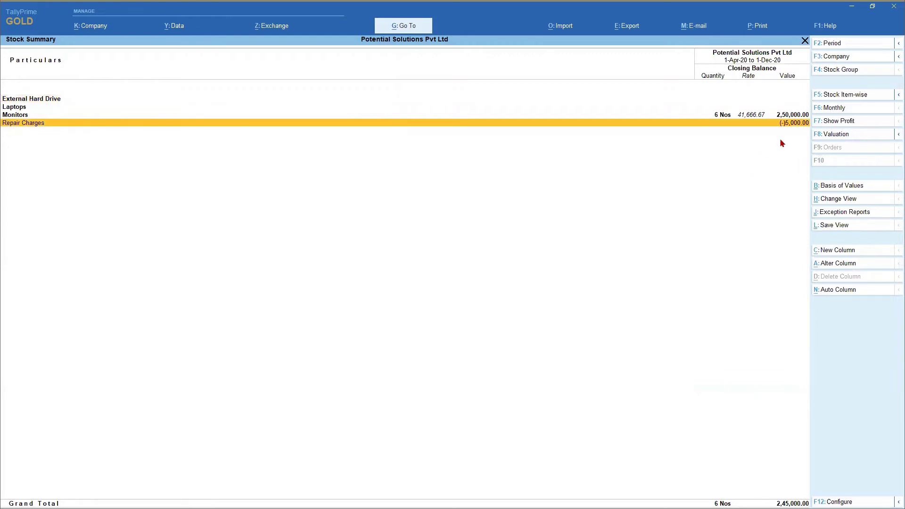
key("Escape")
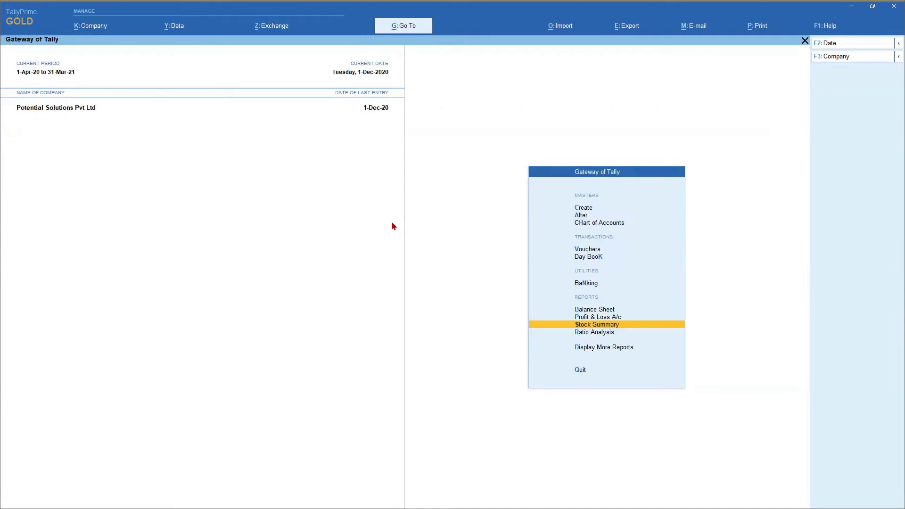
Reopen the Stock Summary to review Repair Charges at (-)5,000.00 with no quantity
key("Return")
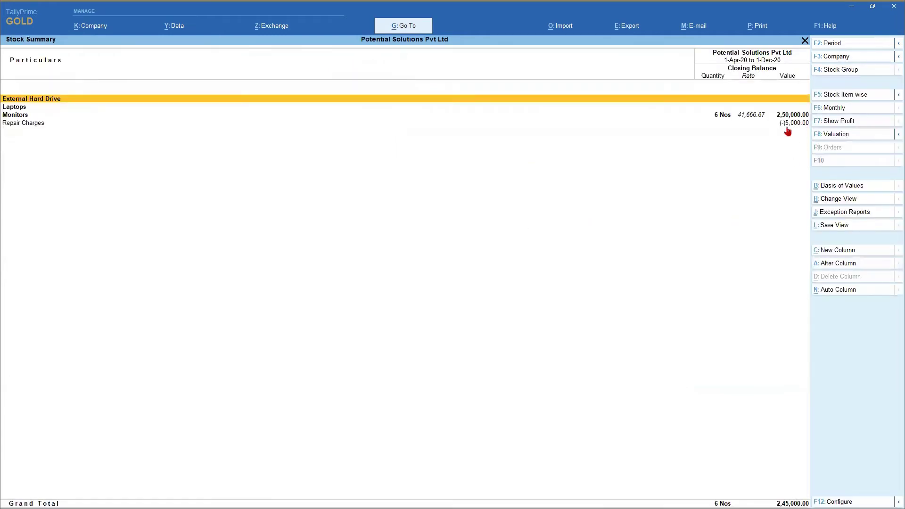